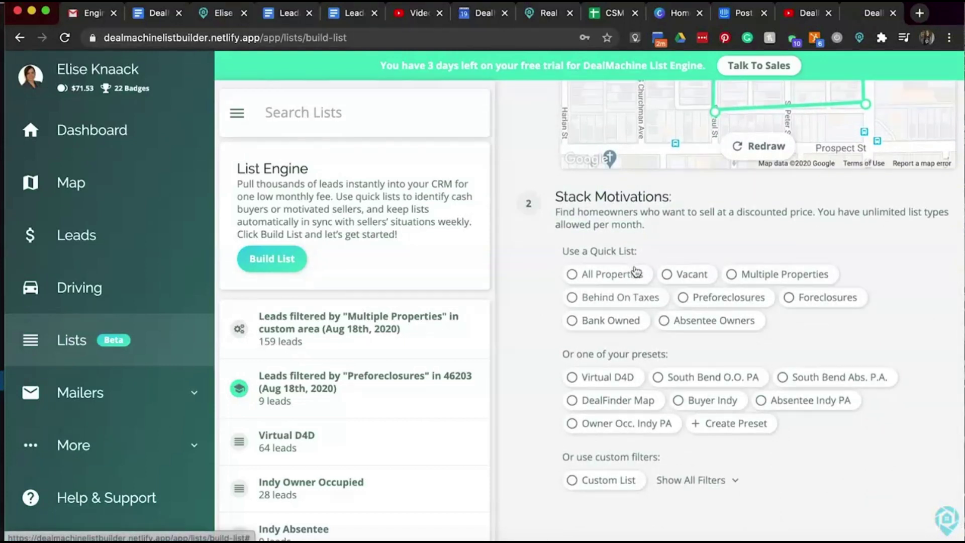
Try the Vacant quick list and a custom list with the owner type set to Owns Multiple Properties.
{"action": "left_click", "coordinate": [682, 276]}
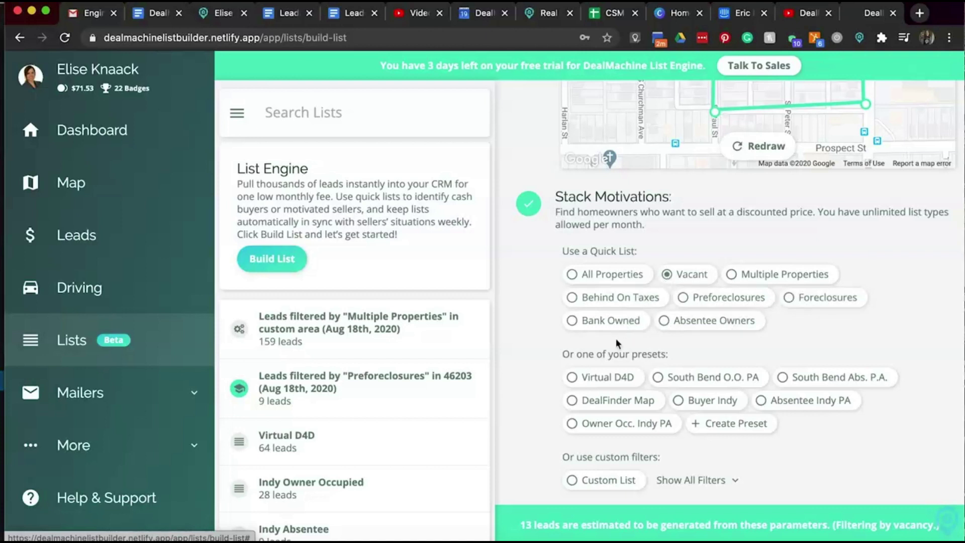
{"action": "scroll", "coordinate": [616, 339], "scroll_direction": "down", "scroll_amount": 3}
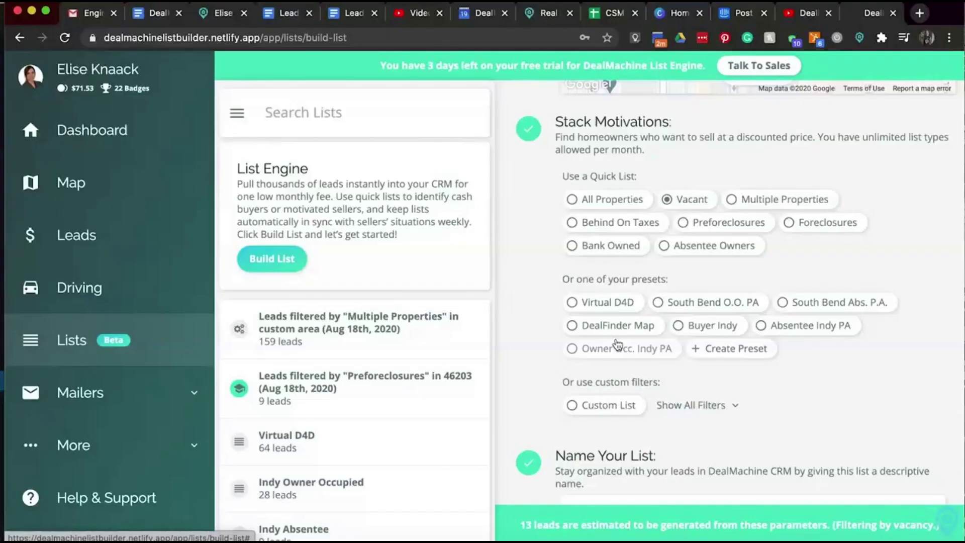
{"action": "left_click", "coordinate": [589, 408]}
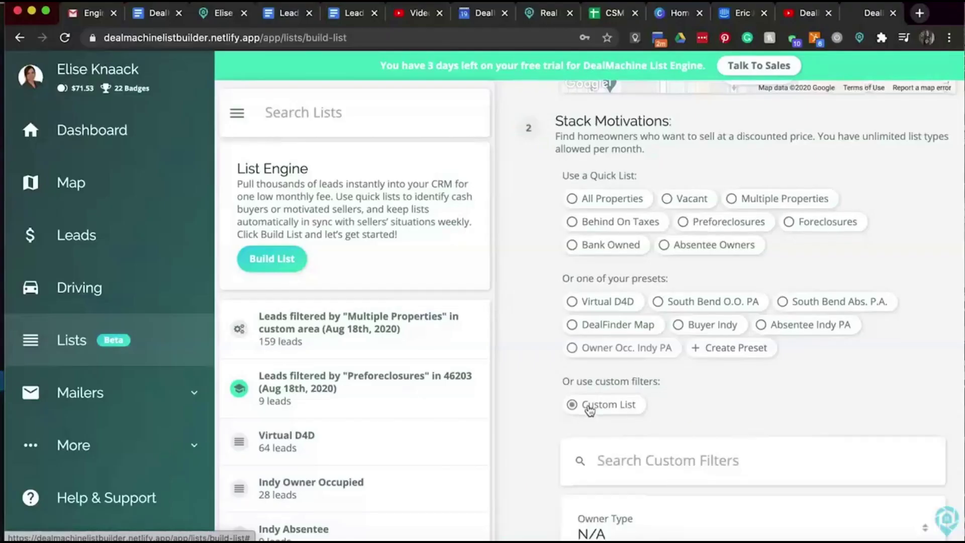
{"action": "scroll", "coordinate": [589, 408], "scroll_direction": "down", "scroll_amount": 3}
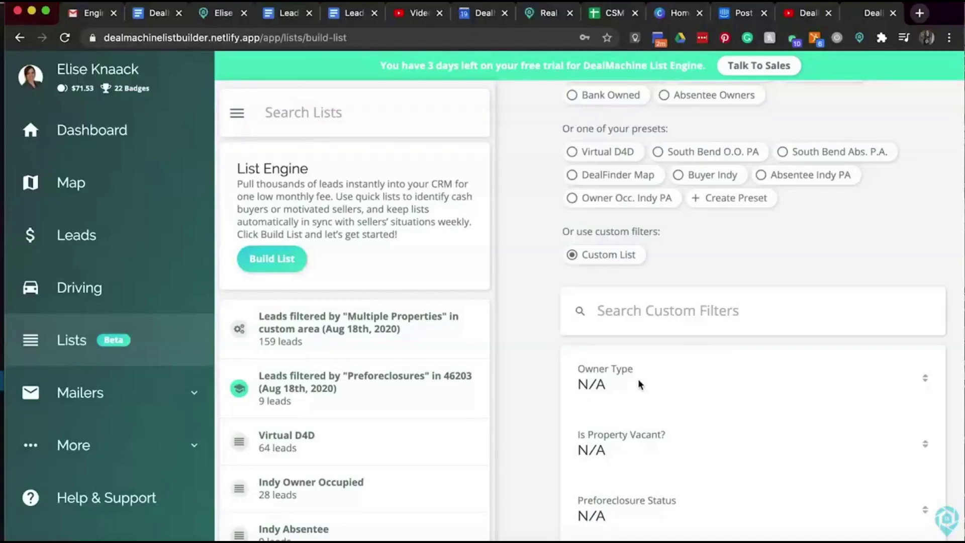
{"action": "left_click", "coordinate": [638, 378]}
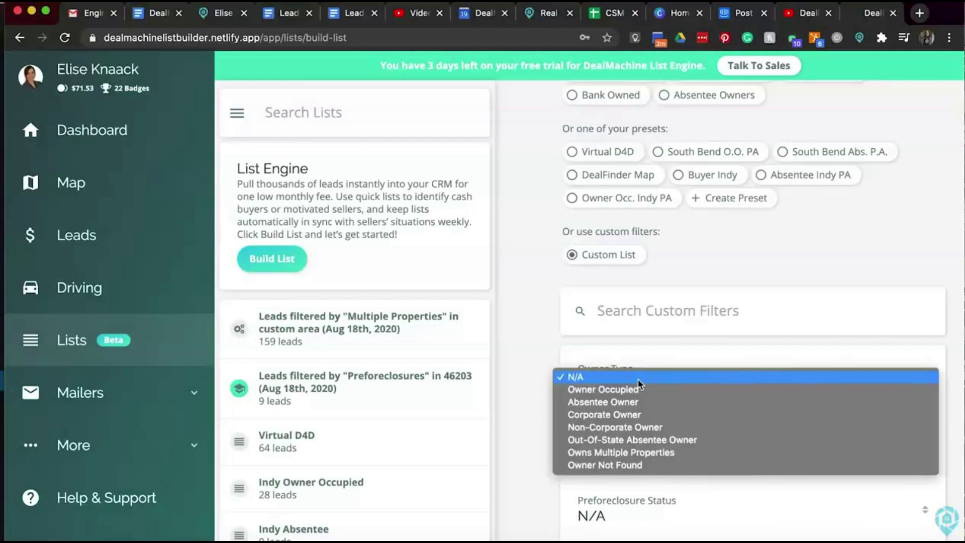
{"action": "left_click", "coordinate": [635, 452]}
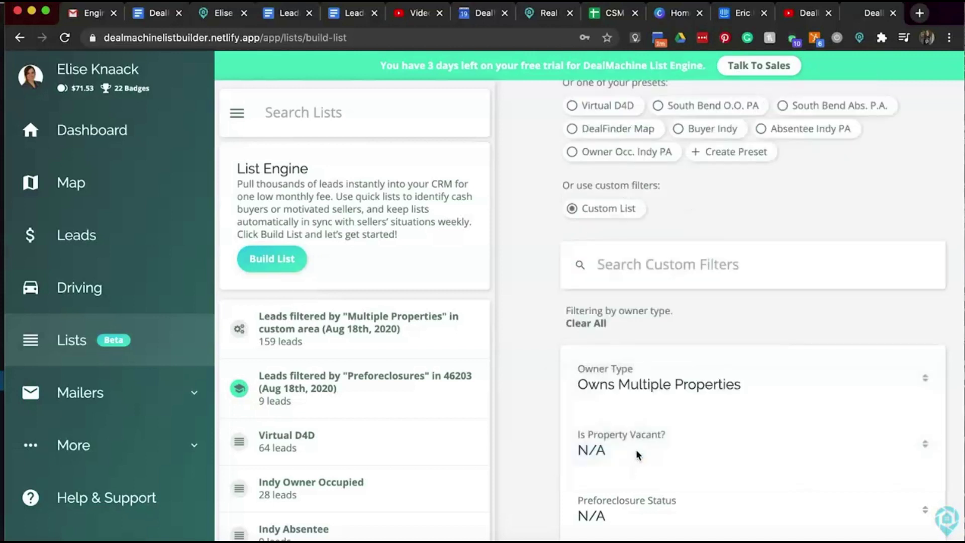
Examine the Preforeclosure Status options and the remaining custom filters, such as sale price, assessed value, mortgage amount and equity percent.
{"action": "scroll", "coordinate": [691, 405], "scroll_direction": "down", "scroll_amount": 3}
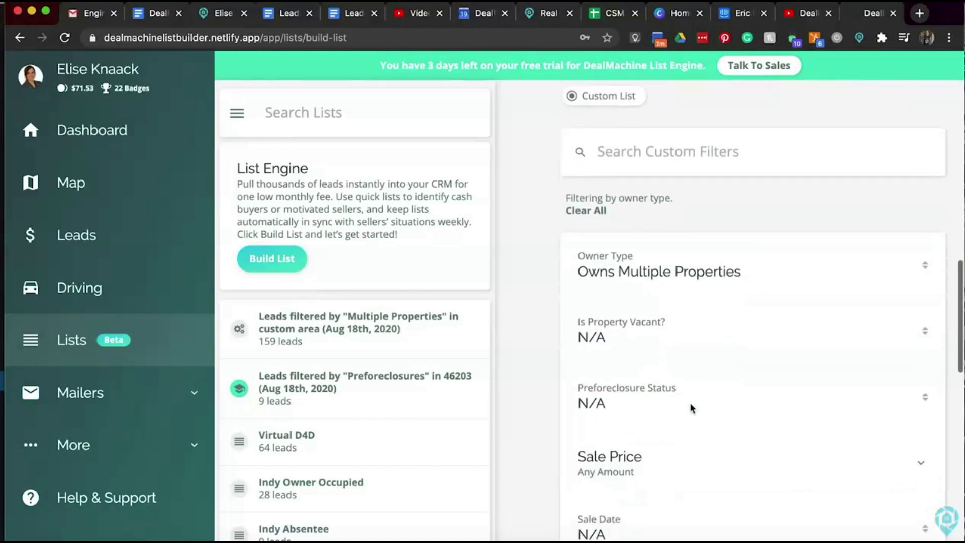
{"action": "left_click", "coordinate": [690, 405]}
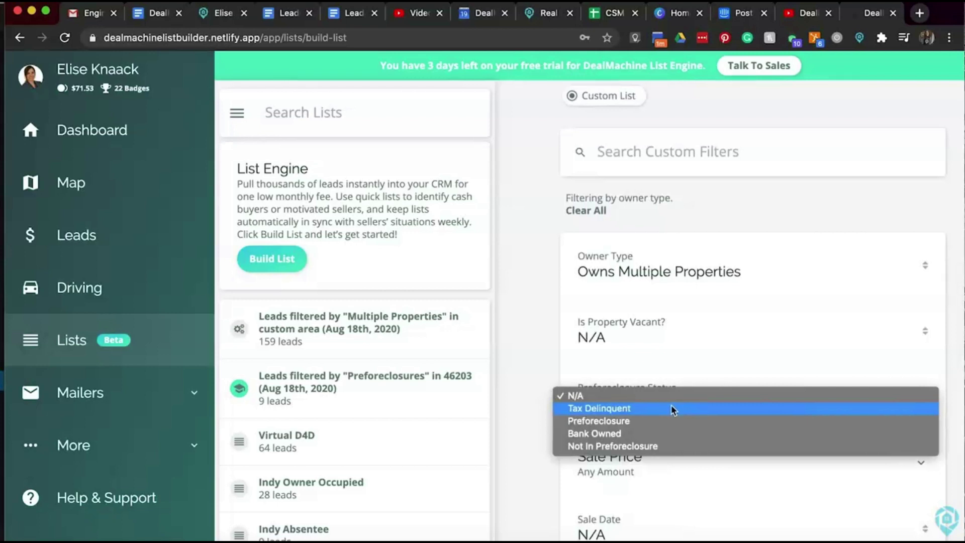
{"action": "left_click", "coordinate": [556, 394]}
{"action": "scroll", "coordinate": [552, 361], "scroll_direction": "down", "scroll_amount": 1}
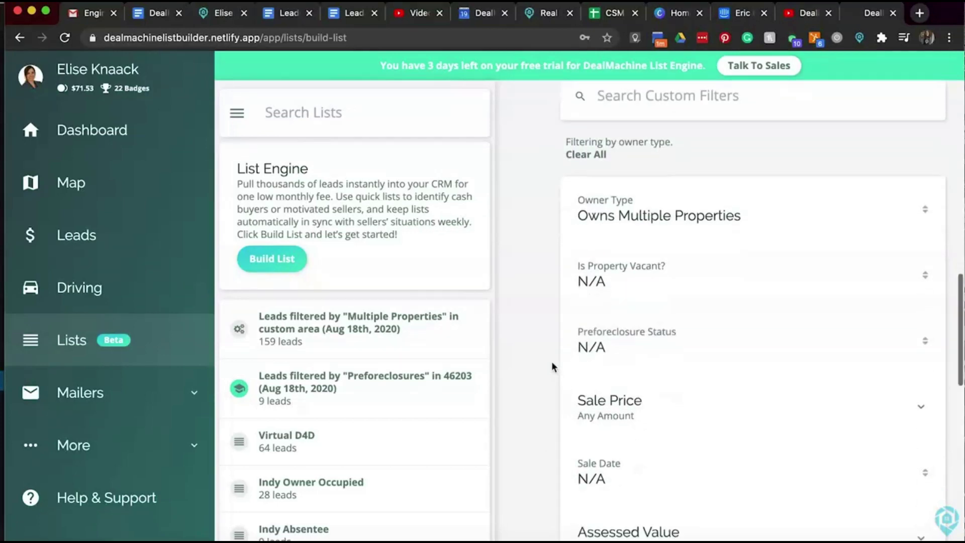
{"action": "scroll", "coordinate": [551, 365], "scroll_direction": "down", "scroll_amount": 4}
{"action": "scroll", "coordinate": [553, 367], "scroll_direction": "down", "scroll_amount": 1}
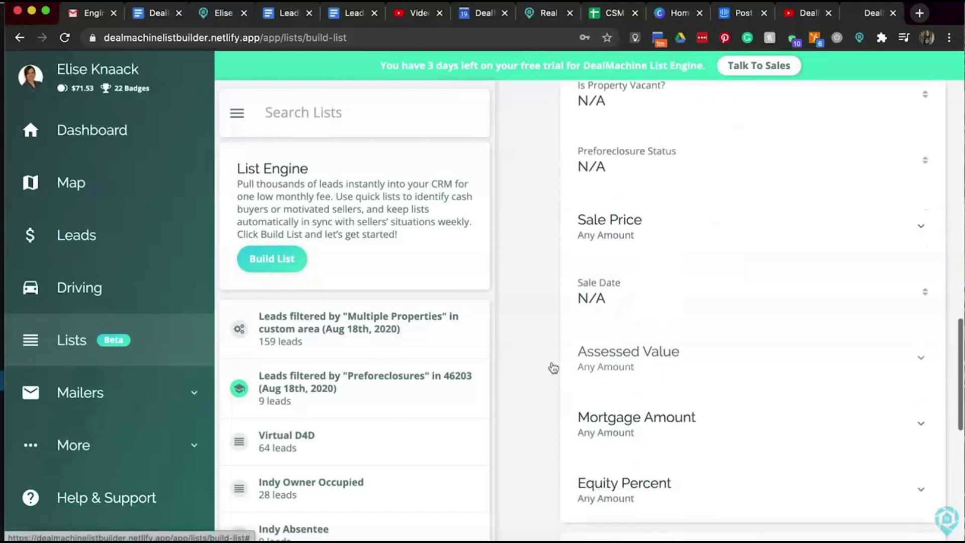
{"action": "scroll", "coordinate": [618, 400], "scroll_direction": "down", "scroll_amount": 2}
{"action": "scroll", "coordinate": [617, 400], "scroll_direction": "down", "scroll_amount": 5}
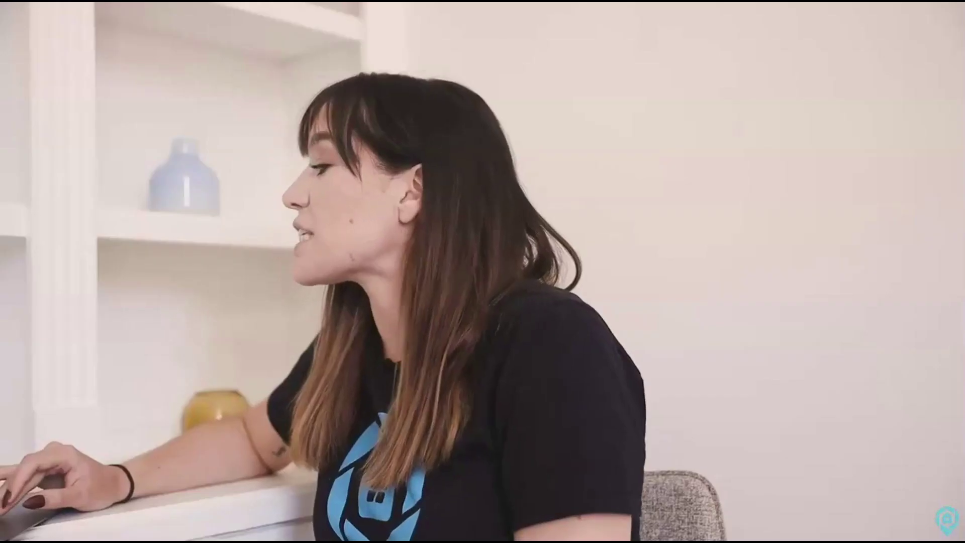
{"action": "scroll", "coordinate": [555, 378], "scroll_direction": "down", "scroll_amount": 1}
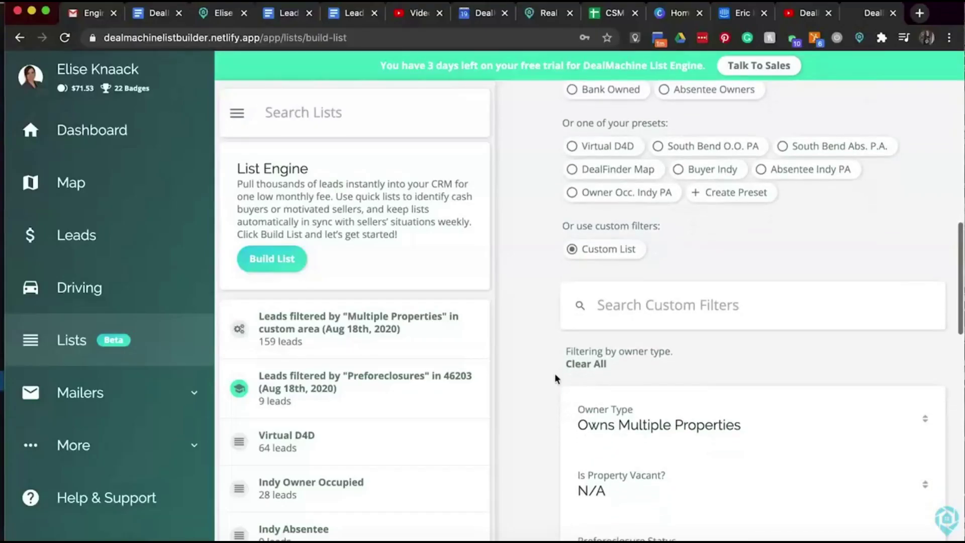
Clear the custom filters and choose the Vacant quick list as the motivation.
{"action": "left_click", "coordinate": [593, 363]}
{"action": "scroll", "coordinate": [593, 359], "scroll_direction": "up", "scroll_amount": 3}
{"action": "scroll", "coordinate": [593, 358], "scroll_direction": "up", "scroll_amount": 2}
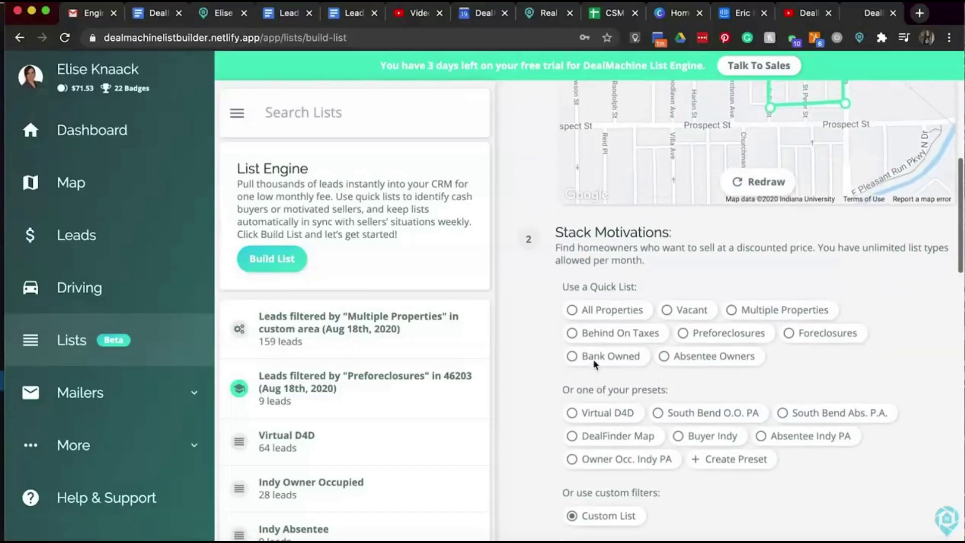
{"action": "left_click", "coordinate": [698, 309]}
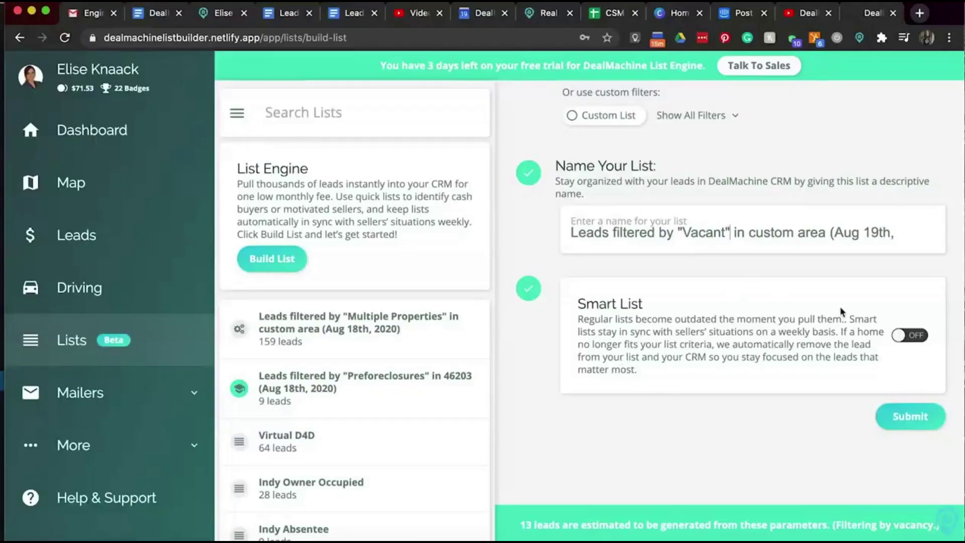
Turn on Smart List for the vacant-property list and submit it for building.
{"action": "left_click", "coordinate": [913, 336]}
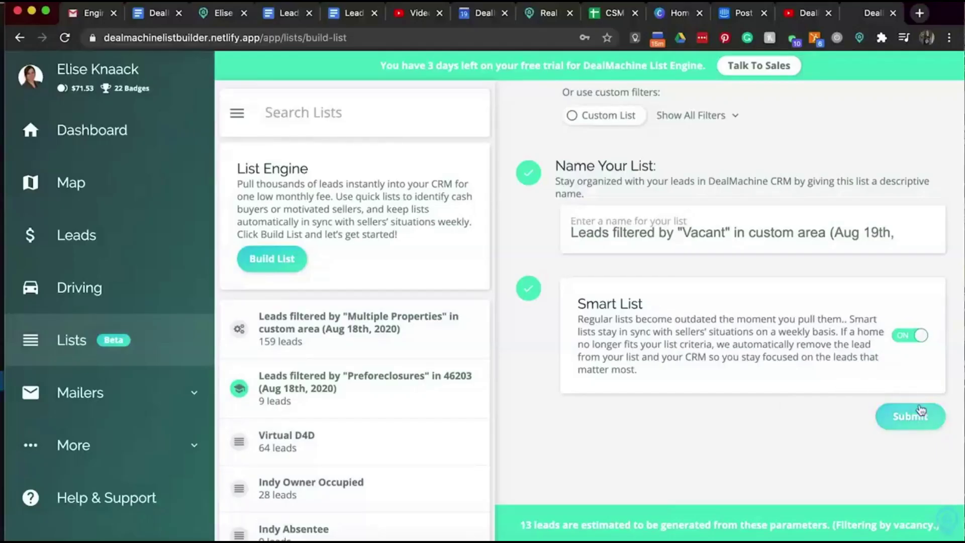
{"action": "left_click", "coordinate": [920, 424]}
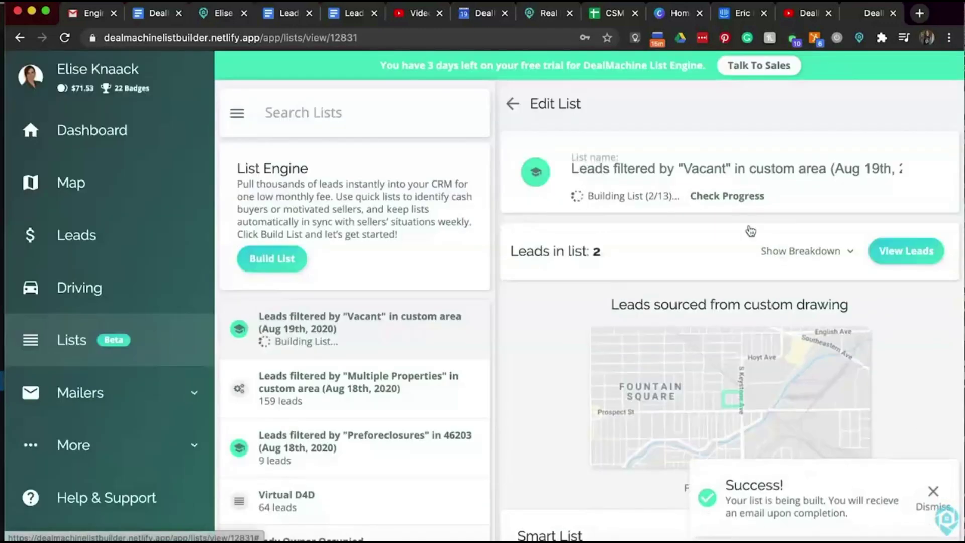
Check the new list's build progress and lead status breakdown, and view the breakdown of the Virtual D4D list.
{"action": "left_click", "coordinate": [733, 197]}
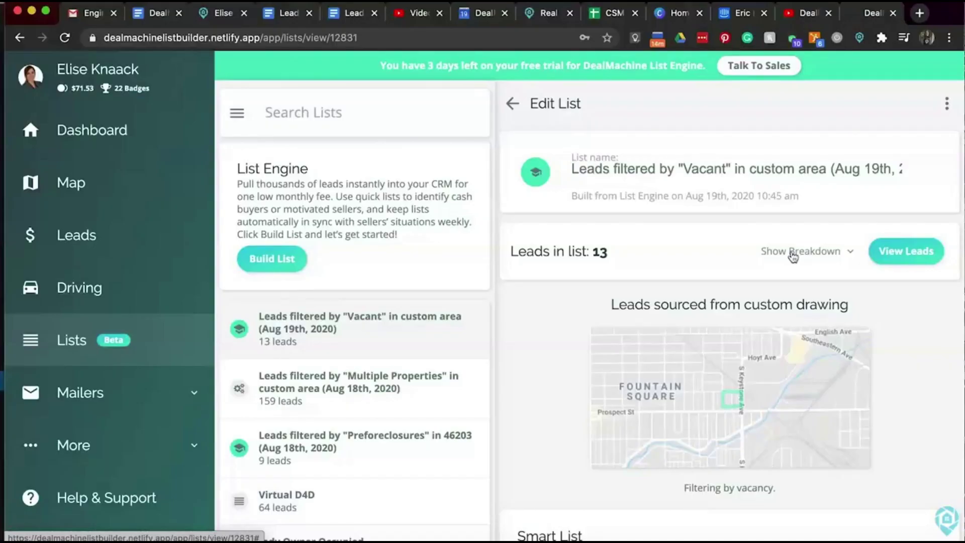
{"action": "left_click", "coordinate": [793, 254]}
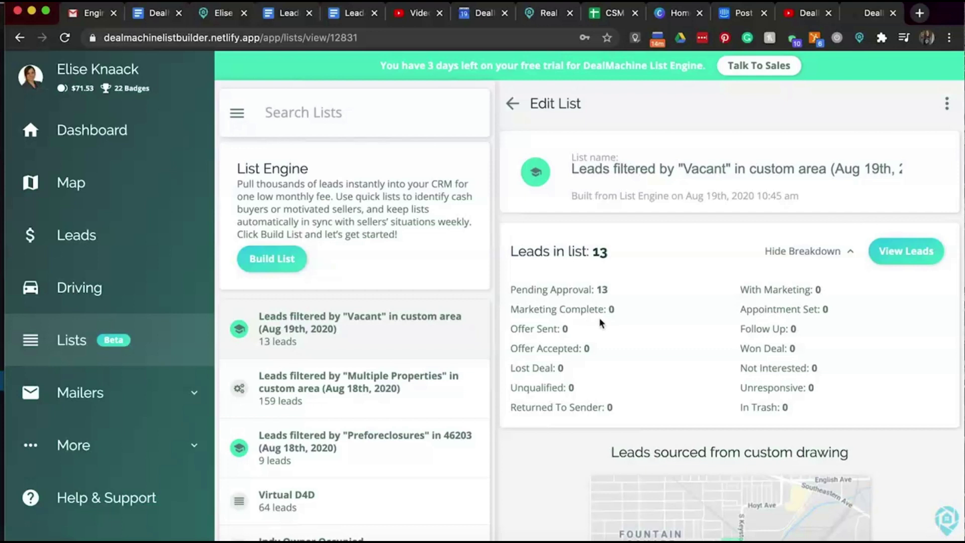
{"action": "left_click", "coordinate": [320, 508]}
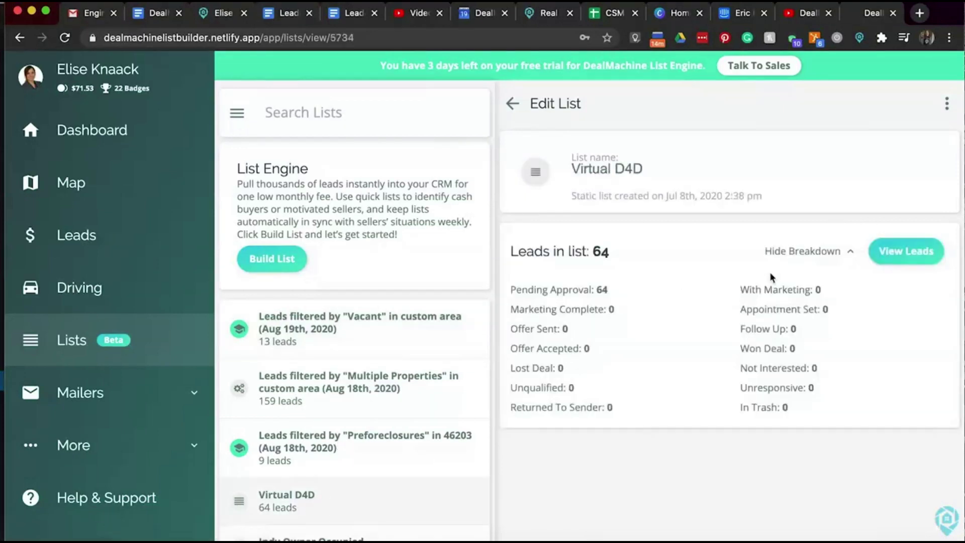
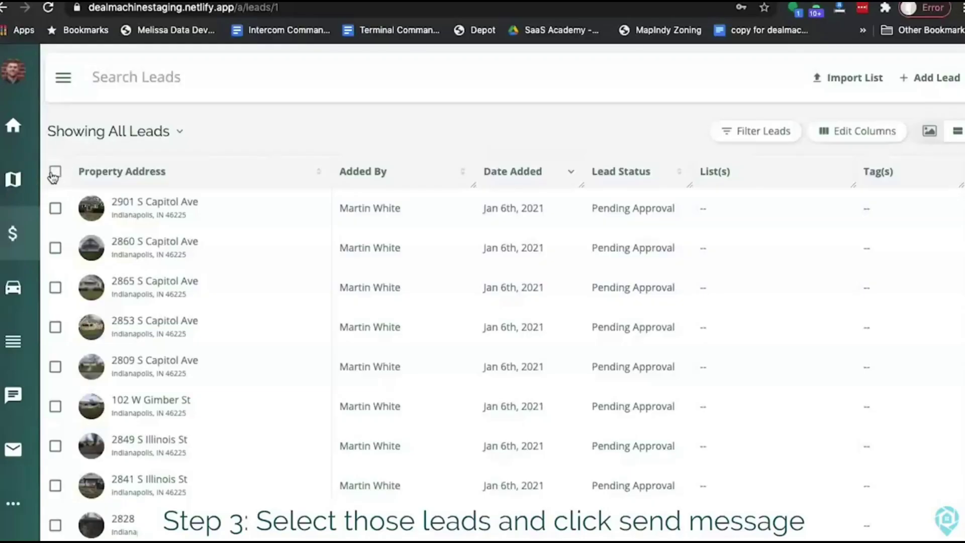
Start a text message campaign to all leads on the page using every saved reply except the Test{{your_company_name}} one.
{"action": "left_click", "coordinate": [54, 171]}
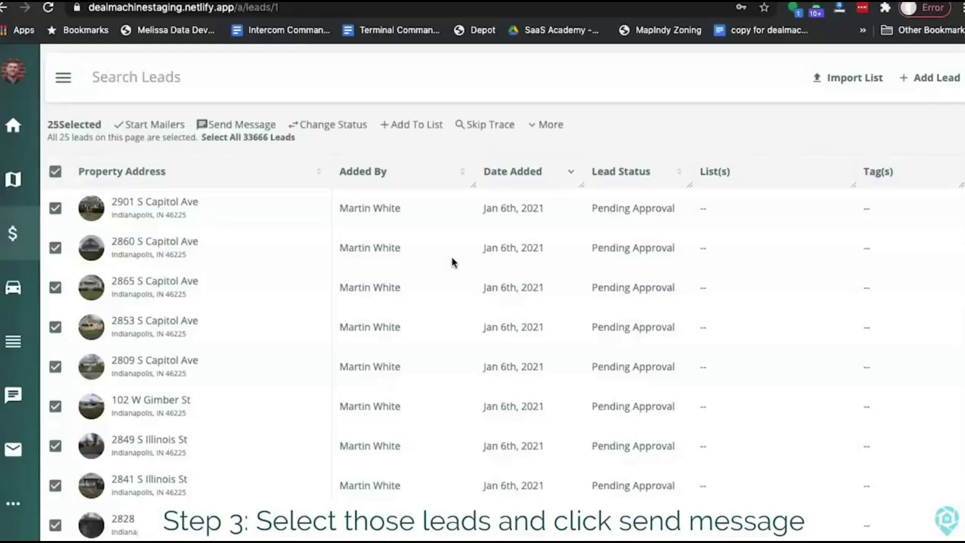
{"action": "left_click", "coordinate": [250, 125]}
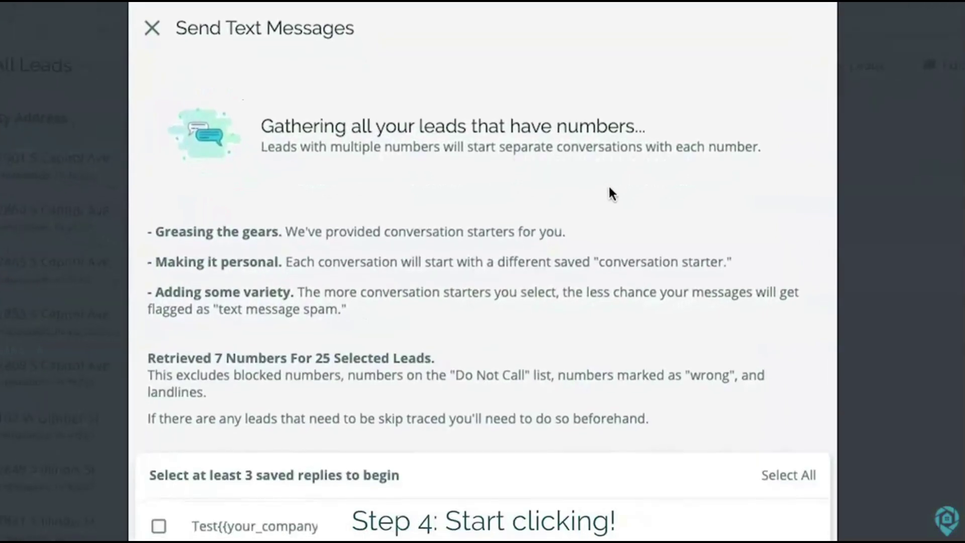
{"action": "scroll", "coordinate": [745, 472], "scroll_direction": "down", "scroll_amount": 1}
{"action": "scroll", "coordinate": [793, 141], "scroll_direction": "down", "scroll_amount": 6}
{"action": "left_click", "coordinate": [793, 141]}
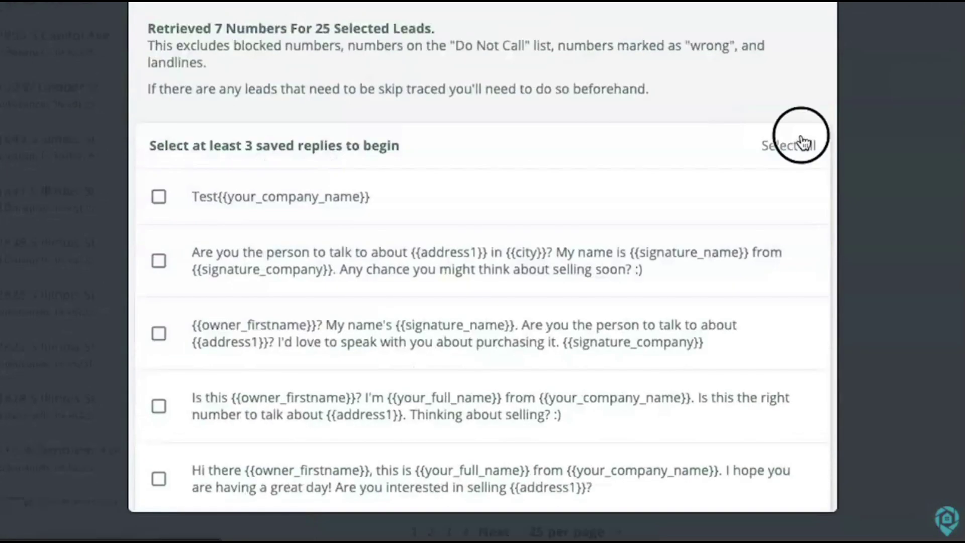
{"action": "left_click", "coordinate": [159, 197]}
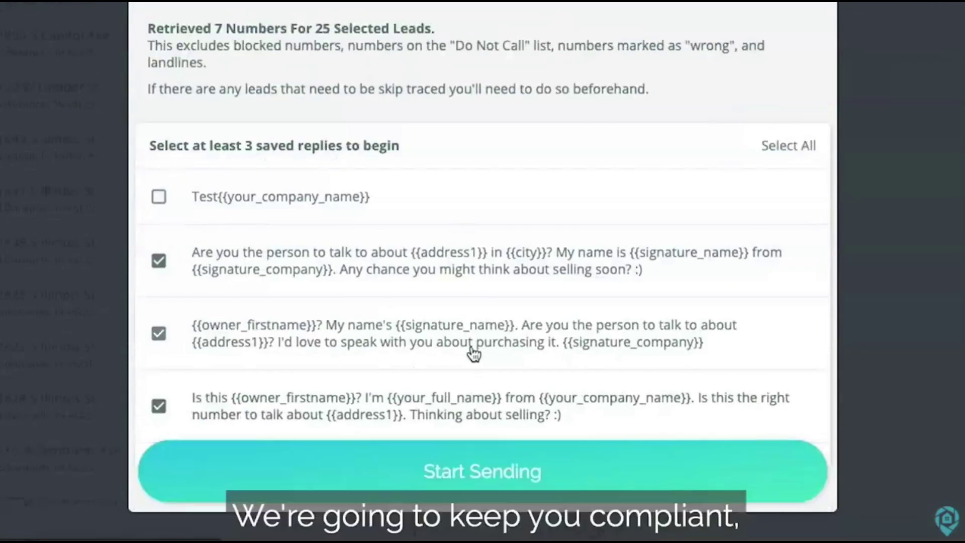
{"action": "left_click", "coordinate": [537, 469]}
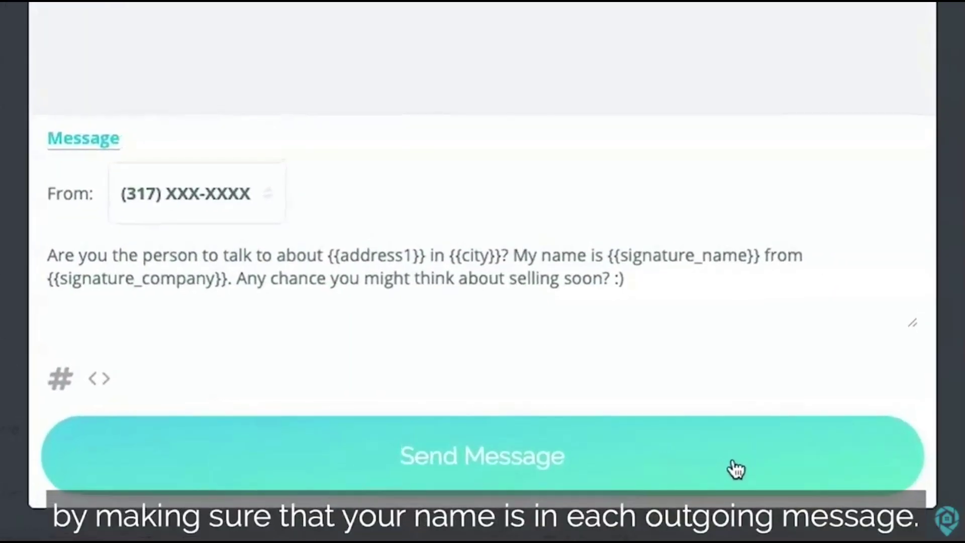
Send the prepared conversation starters one after another to the retrieved lead numbers.
{"action": "left_click", "coordinate": [515, 461]}
{"action": "left_click", "coordinate": [493, 504]}
{"action": "left_click", "coordinate": [492, 504]}
{"action": "left_click", "coordinate": [493, 504]}
{"action": "left_click", "coordinate": [493, 504]}
{"action": "left_click", "coordinate": [493, 504]}
{"action": "left_click", "coordinate": [492, 504]}
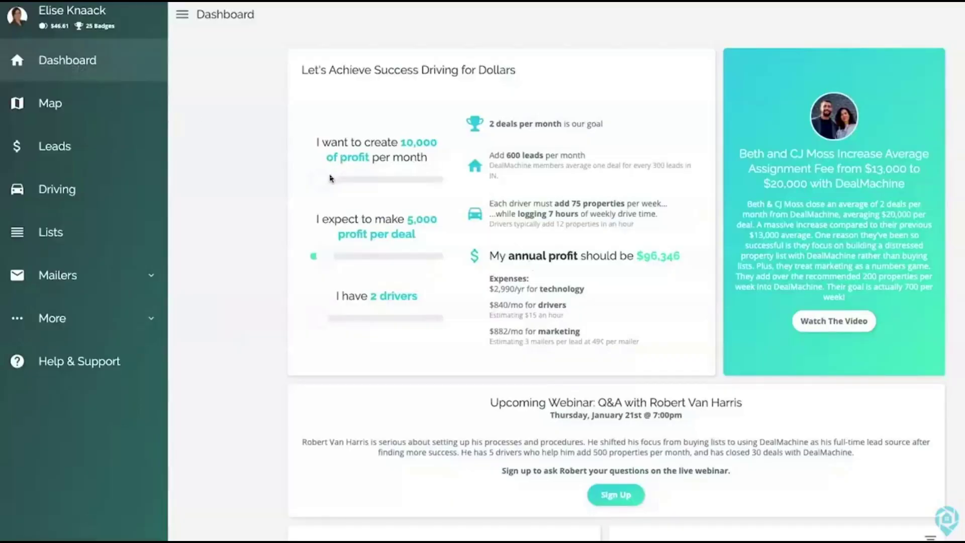
Set the expected profit per deal to 9,000 in the dashboard's Driving for Dollars goal calculator.
{"action": "mouse_move", "coordinate": [321, 181]}
{"action": "left_mouse_down"}
{"action": "mouse_move", "coordinate": [357, 182]}
{"action": "mouse_move", "coordinate": [316, 182]}
{"action": "left_mouse_up"}
{"action": "left_click_drag", "start_coordinate": [325, 258], "coordinate": [329, 260]}
{"action": "scroll", "coordinate": [330, 260], "scroll_direction": "down", "scroll_amount": 2}
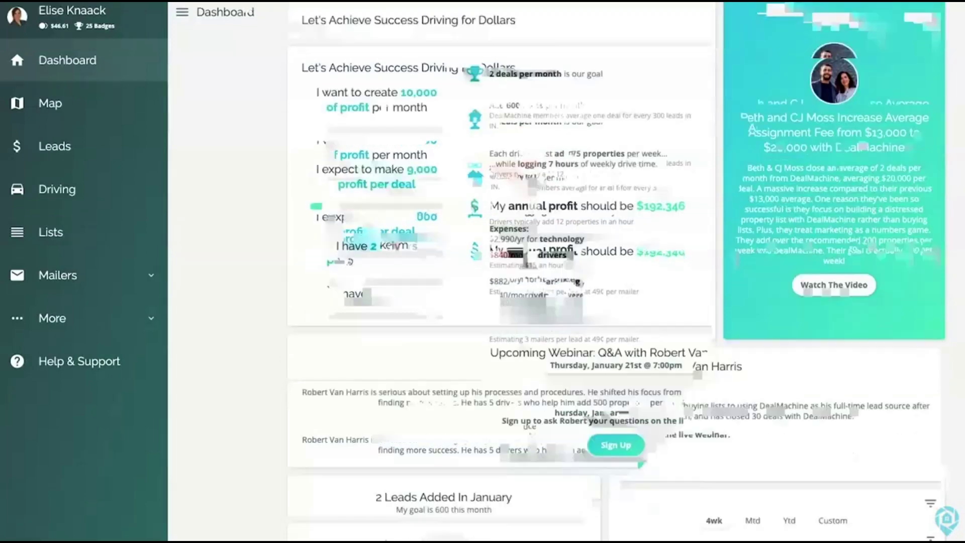
{"action": "left_click", "coordinate": [616, 390]}
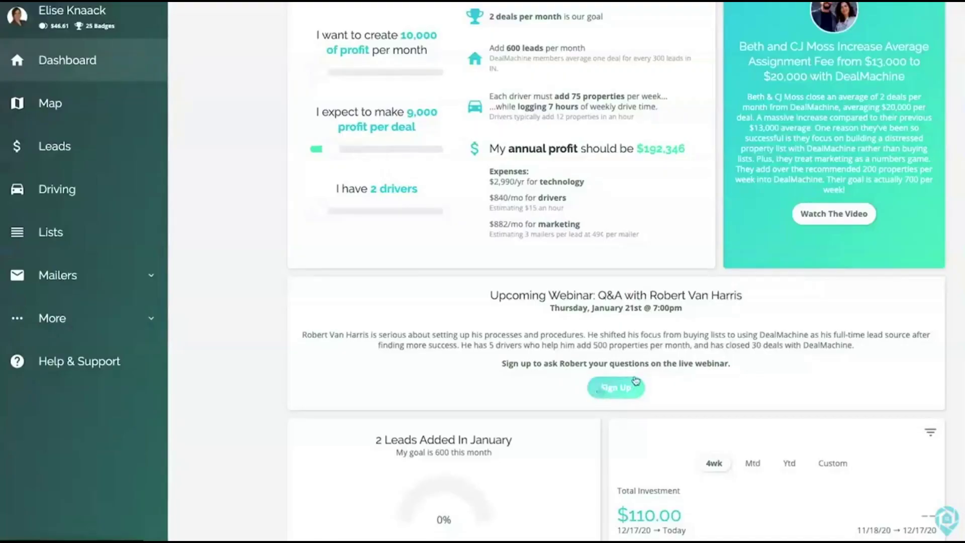
Open the leads and import the list file mhd1v22c.csv from the Downloads folder.
{"action": "left_click", "coordinate": [102, 153]}
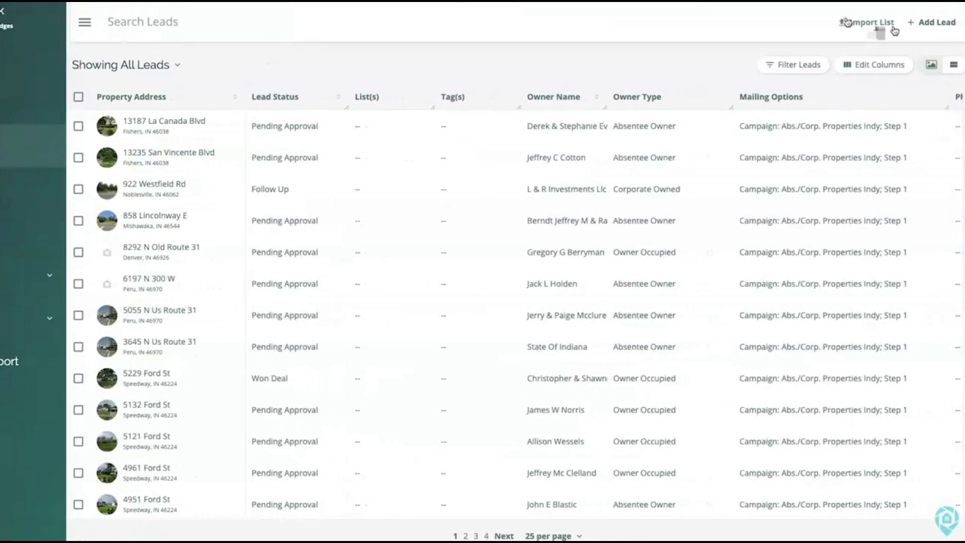
{"action": "left_click", "coordinate": [849, 23]}
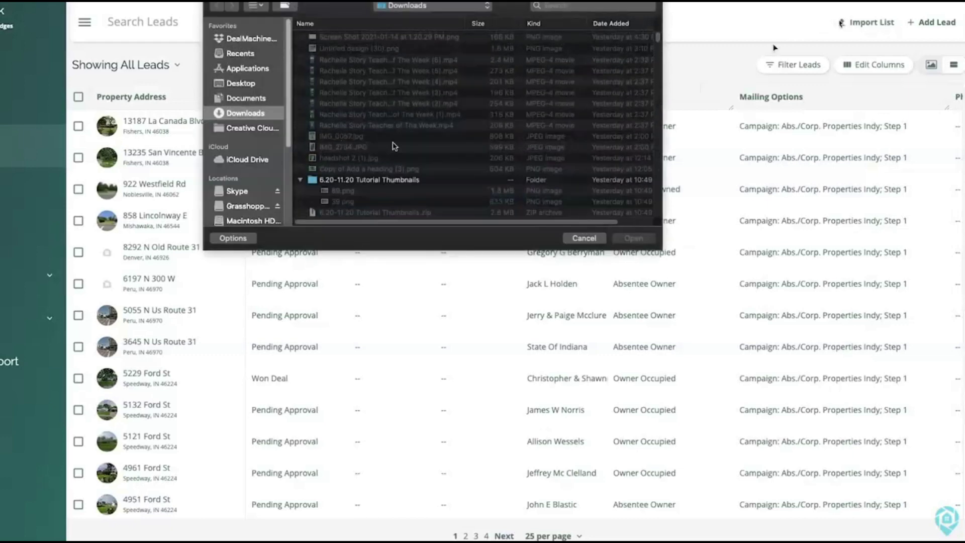
{"action": "scroll", "coordinate": [341, 145], "scroll_direction": "down", "scroll_amount": 5}
{"action": "left_click", "coordinate": [437, 144]}
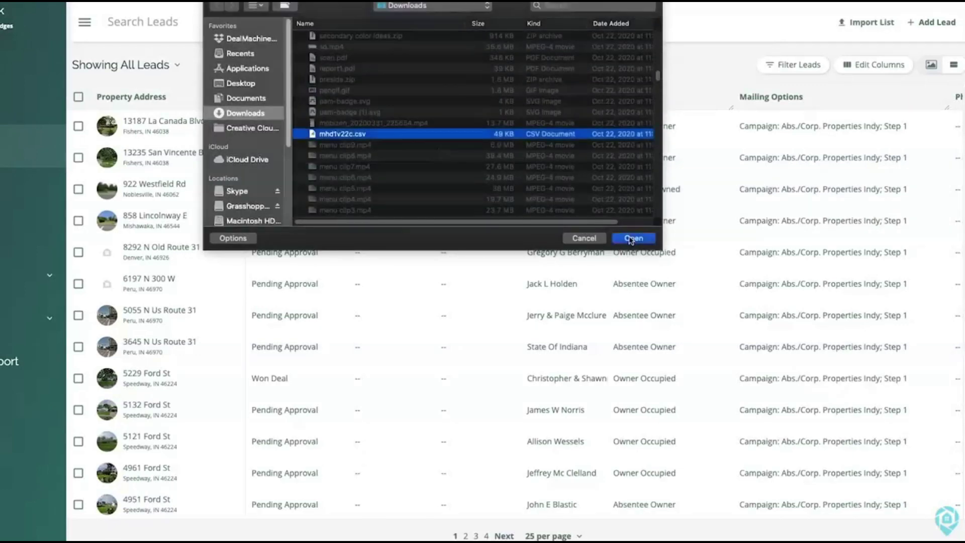
{"action": "left_click", "coordinate": [633, 238]}
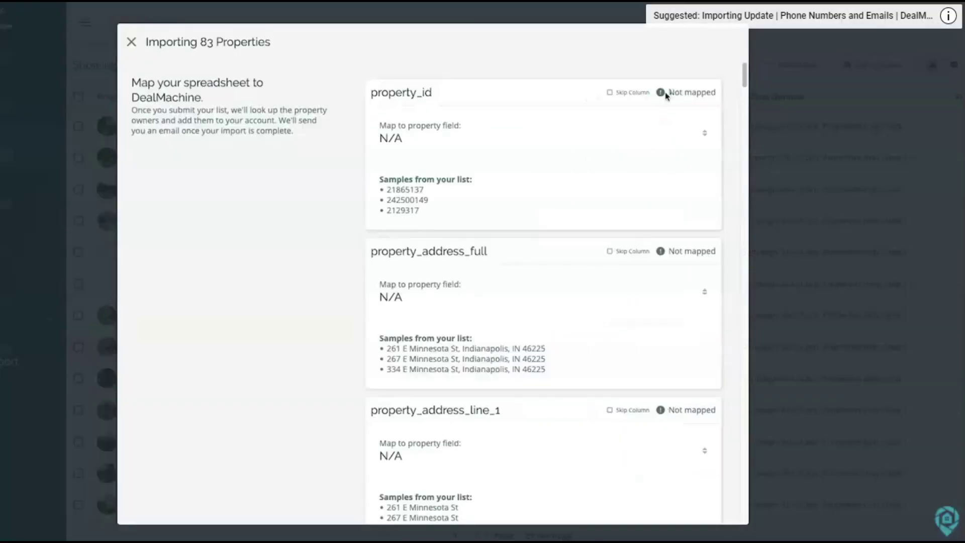
Skip the property_id column, choose a property field for property_address_full and go through the remaining columns of the import mapping.
{"action": "left_click", "coordinate": [609, 93]}
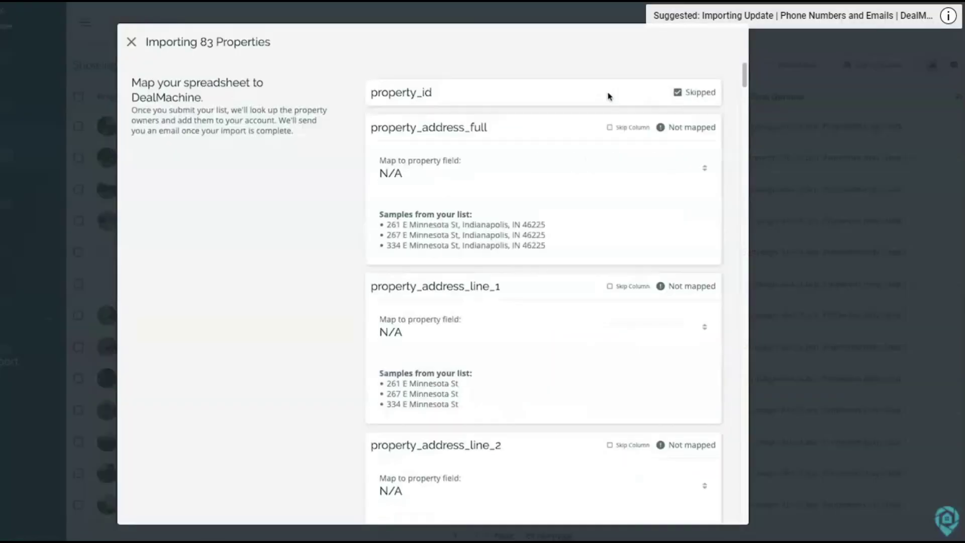
{"action": "left_click", "coordinate": [456, 183]}
{"action": "left_click", "coordinate": [427, 175]}
{"action": "scroll", "coordinate": [606, 199], "scroll_direction": "down", "scroll_amount": 5}
{"action": "scroll", "coordinate": [606, 199], "scroll_direction": "down", "scroll_amount": 20}
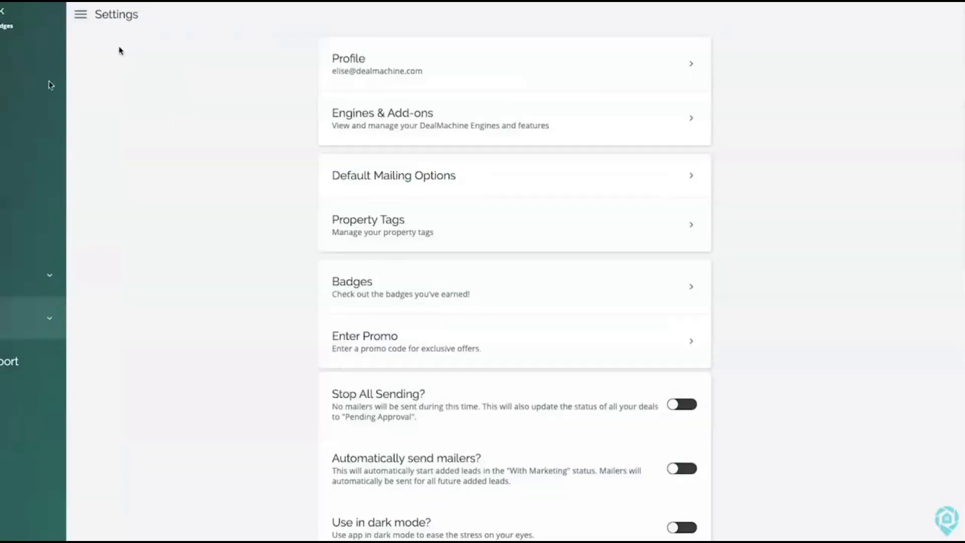
Return from the settings to the list of all leads.
{"action": "left_click", "coordinate": [49, 145]}
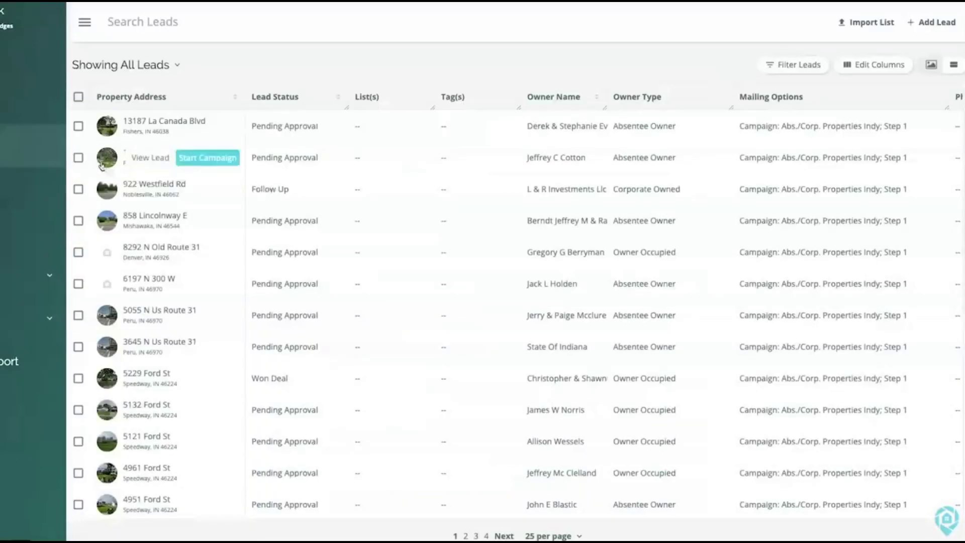
Open the lead filters, show the existing presets and start creating a new filter preset.
{"action": "left_click", "coordinate": [778, 65]}
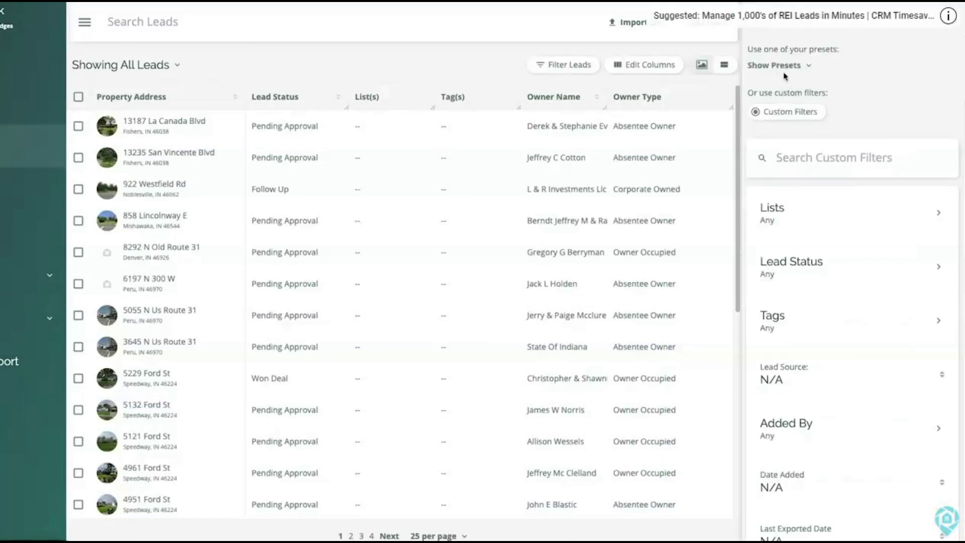
{"action": "left_click", "coordinate": [785, 70]}
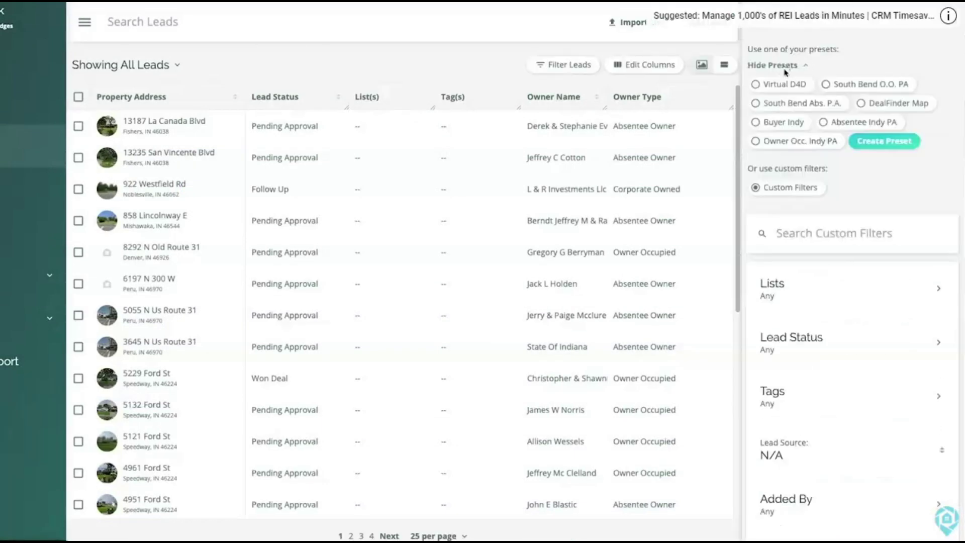
{"action": "left_click", "coordinate": [881, 144]}
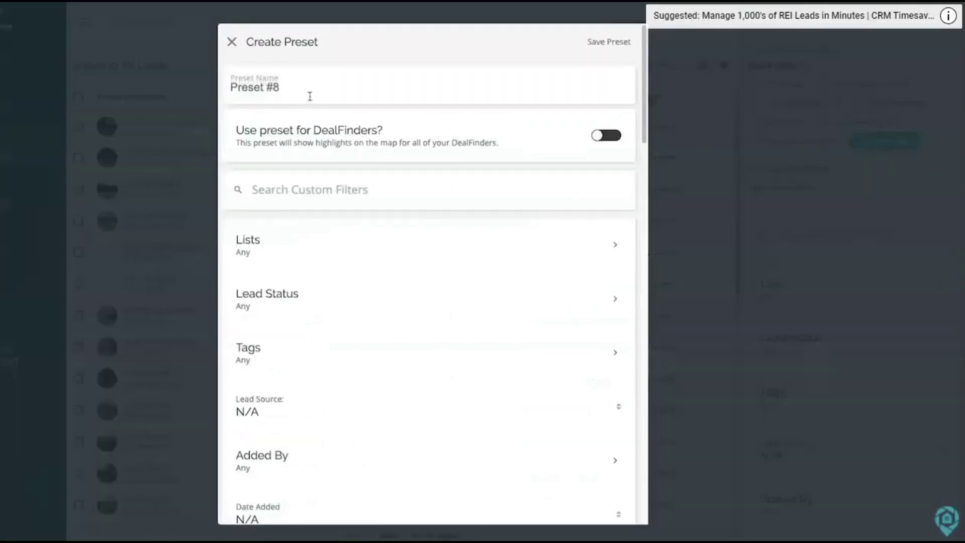
{"action": "scroll", "coordinate": [291, 251], "scroll_direction": "down", "scroll_amount": 1}
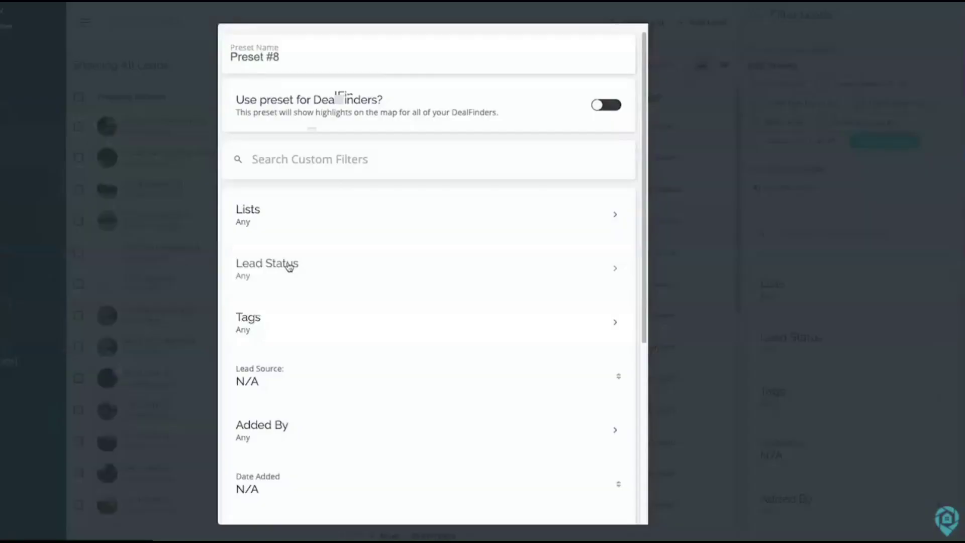
Look at the Lead Status and Lead Source options for the new preset without changing either filter.
{"action": "left_click", "coordinate": [289, 264]}
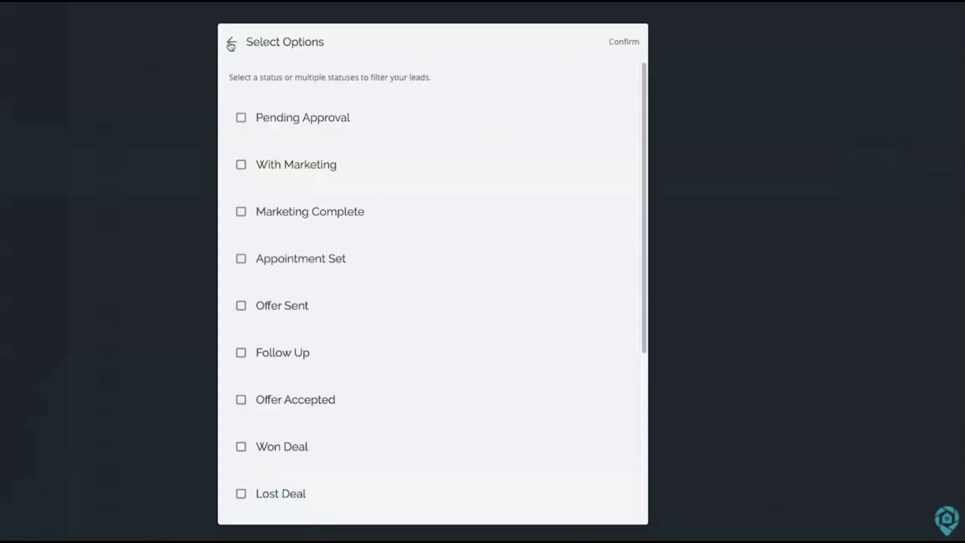
{"action": "left_click", "coordinate": [234, 55]}
{"action": "left_click", "coordinate": [297, 380]}
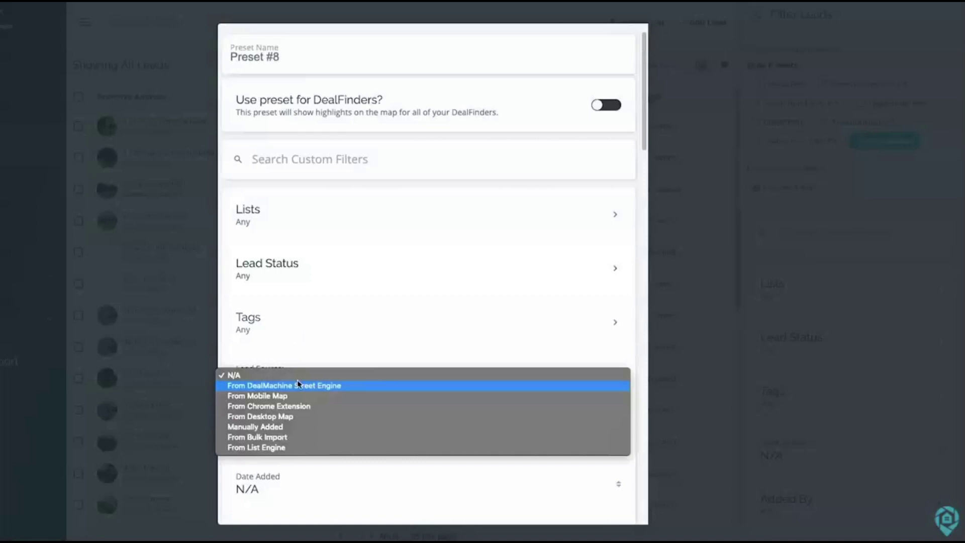
{"action": "left_click", "coordinate": [301, 363]}
Set the preset's owner type to Absentee Owner and its property vacancy filter to Is Vacant.
{"action": "scroll", "coordinate": [301, 357], "scroll_direction": "down", "scroll_amount": 5}
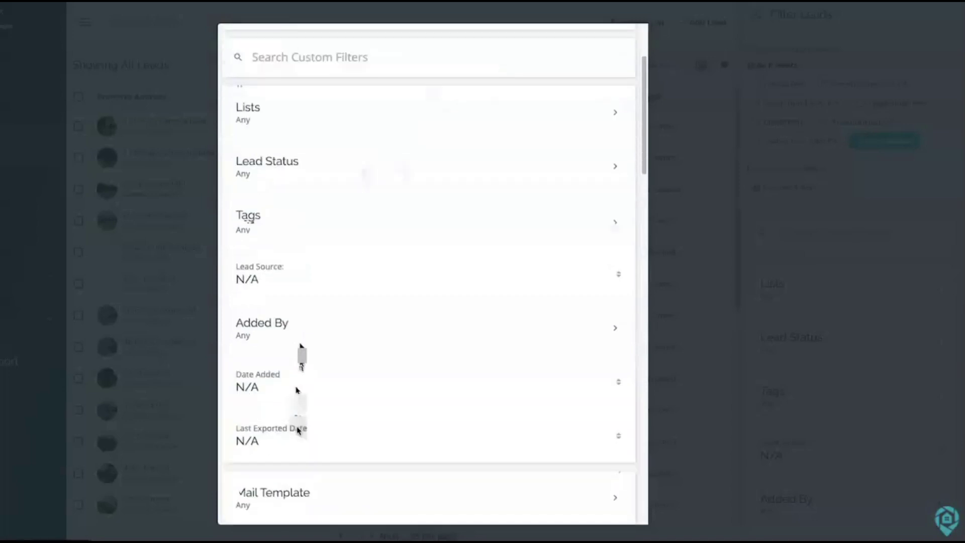
{"action": "scroll", "coordinate": [298, 430], "scroll_direction": "down", "scroll_amount": 7}
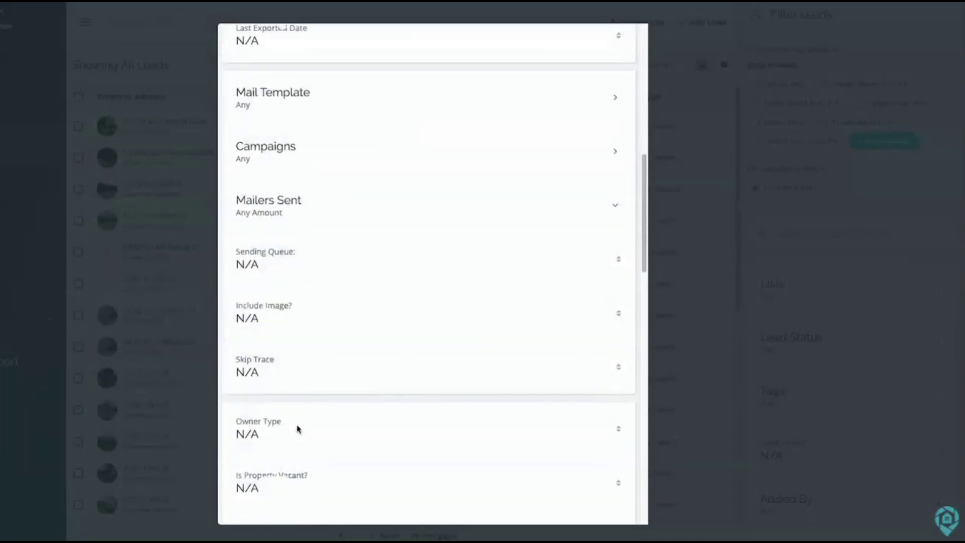
{"action": "left_click", "coordinate": [277, 374]}
{"action": "left_click", "coordinate": [276, 390]}
{"action": "scroll", "coordinate": [276, 387], "scroll_direction": "down", "scroll_amount": 3}
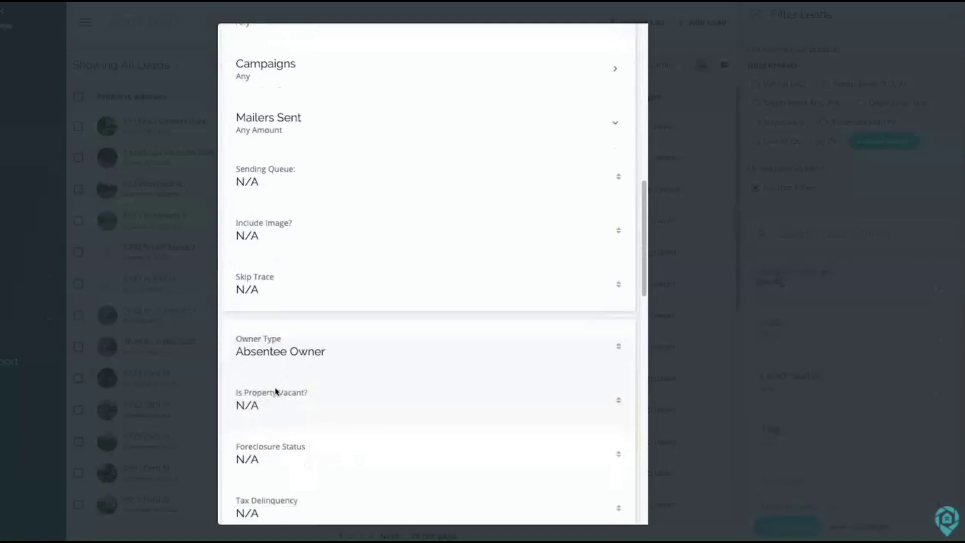
{"action": "left_click", "coordinate": [278, 311]}
{"action": "left_click", "coordinate": [277, 311]}
Set the preset's sale date filter to properties sold over 5 years ago.
{"action": "scroll", "coordinate": [276, 311], "scroll_direction": "down", "scroll_amount": 3}
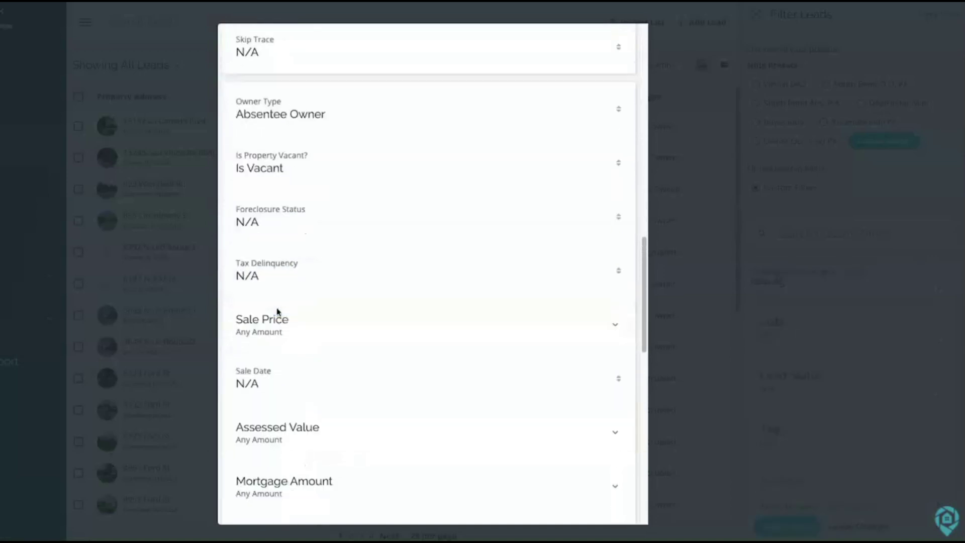
{"action": "left_click", "coordinate": [276, 366]}
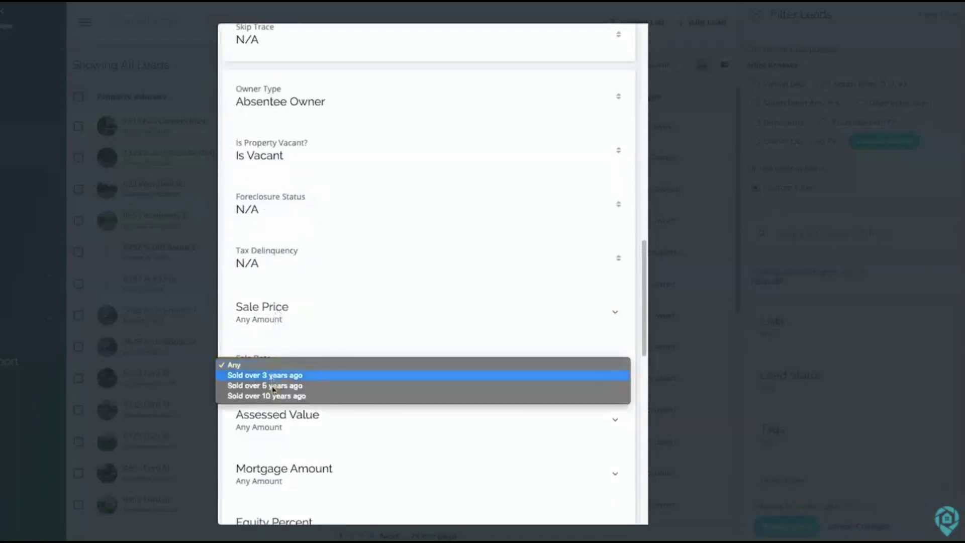
{"action": "left_click", "coordinate": [273, 390]}
{"action": "scroll", "coordinate": [284, 365], "scroll_direction": "down", "scroll_amount": 3}
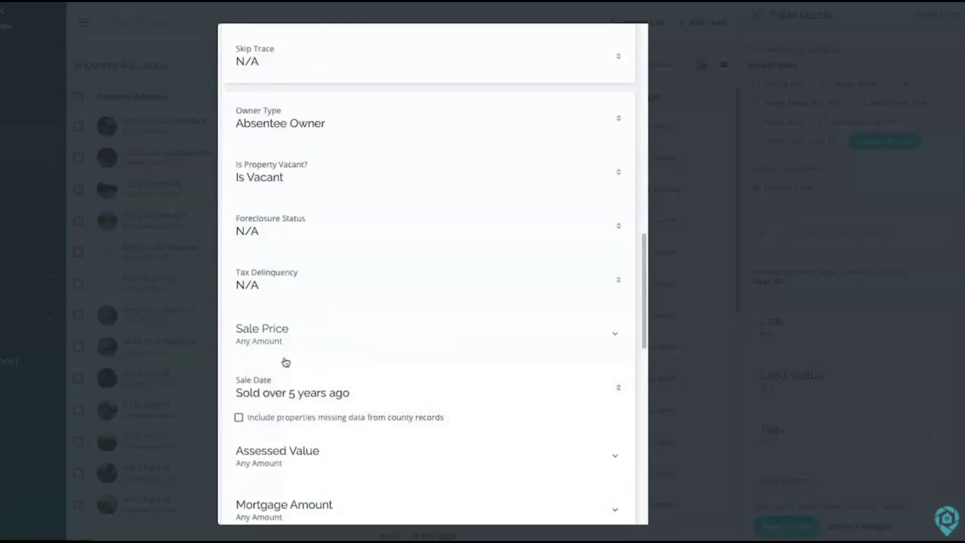
Replace the preset's default name with Absentee.
{"action": "scroll", "coordinate": [284, 362], "scroll_direction": "up", "scroll_amount": 15}
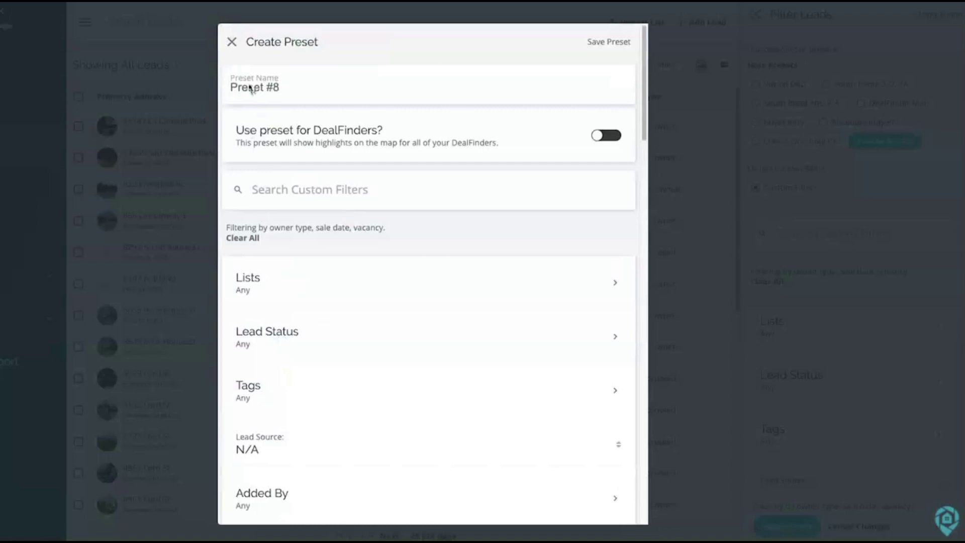
{"action": "triple_click", "coordinate": [265, 88]}
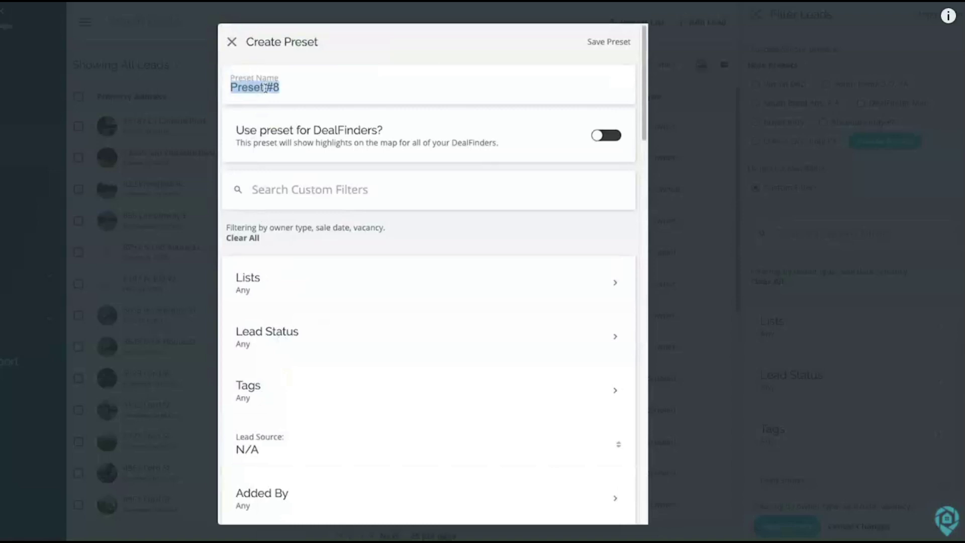
{"action": "type", "text": "Absentee"}
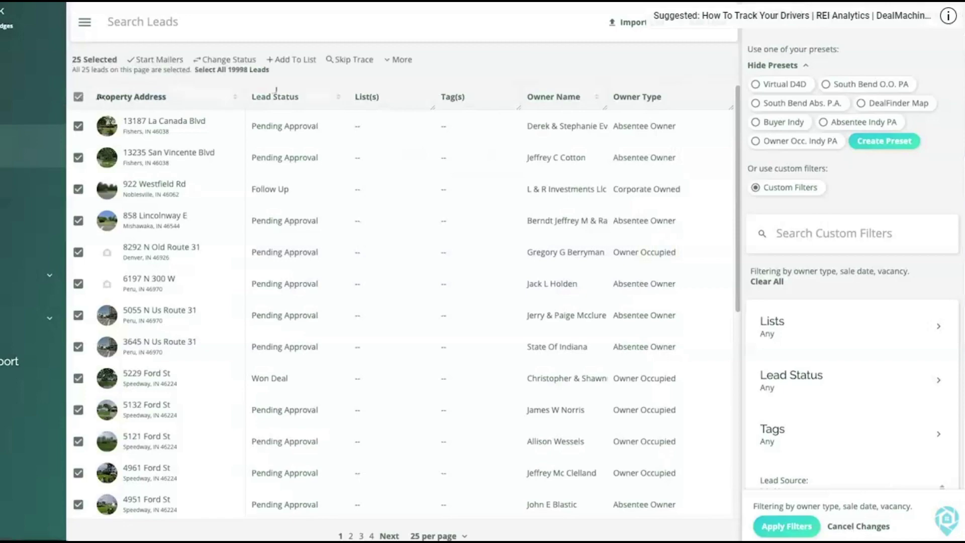
View the options for adding the page's selected leads to a new list, return to the leads and select all of them across pages.
{"action": "left_click", "coordinate": [308, 60]}
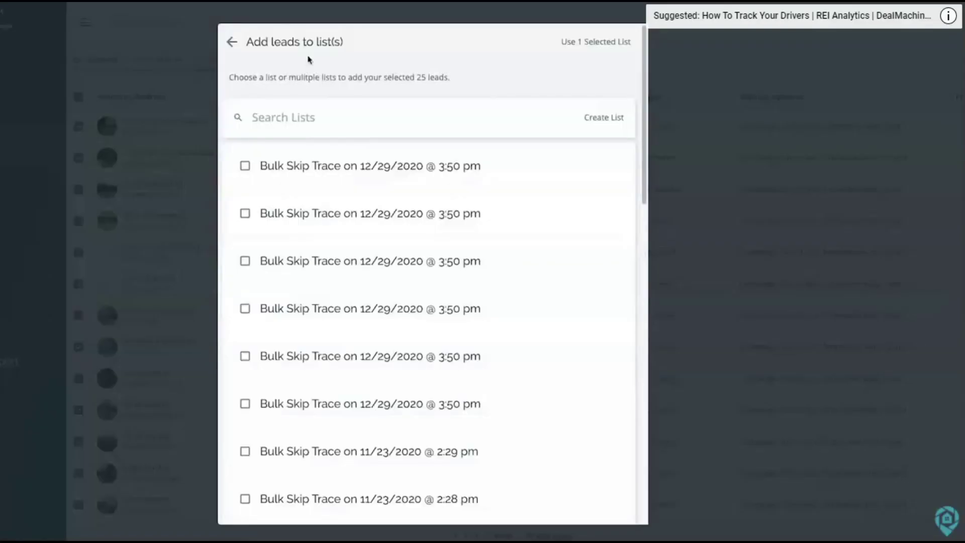
{"action": "left_click", "coordinate": [607, 118]}
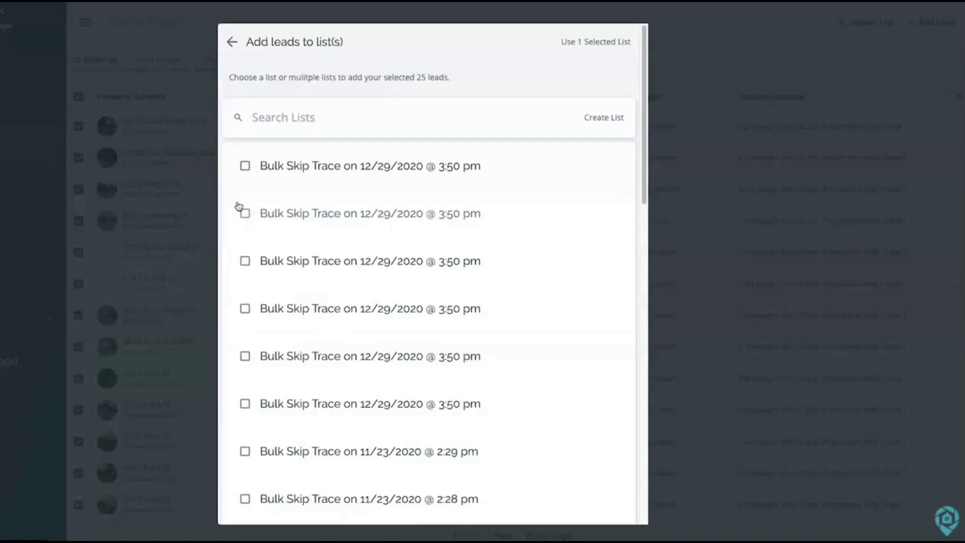
{"action": "left_click", "coordinate": [232, 43]}
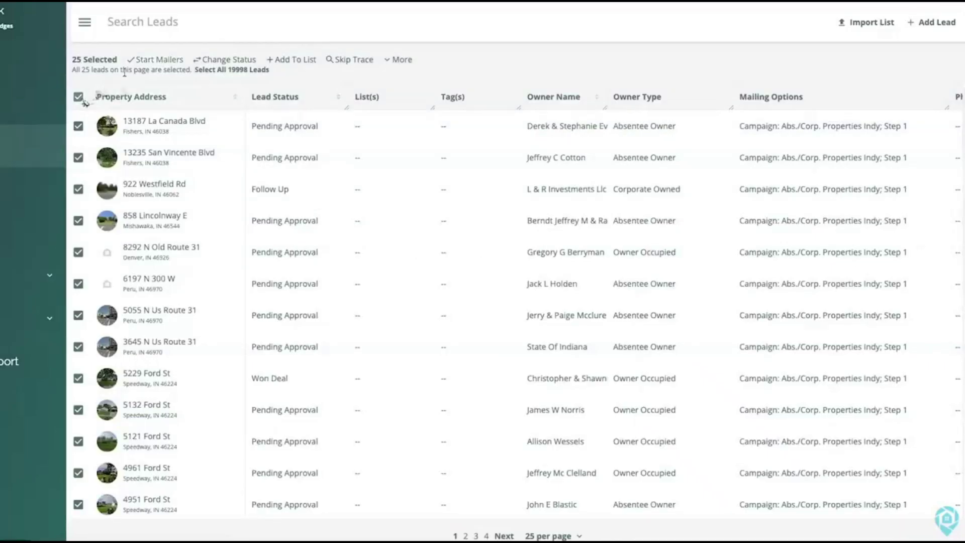
{"action": "left_click", "coordinate": [244, 71]}
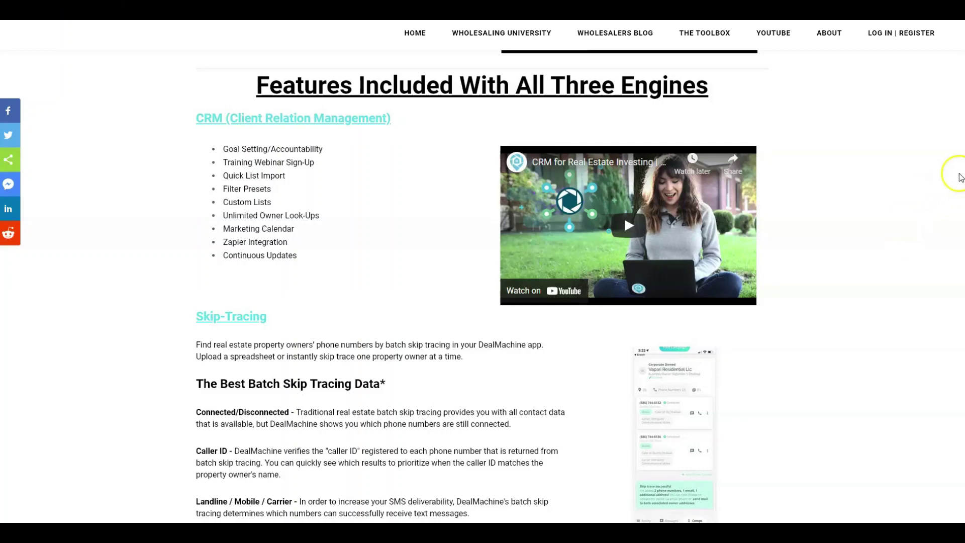
Read through the Skip-Tracing section of the web page on features included with all three engines.
{"action": "scroll", "coordinate": [957, 175], "scroll_direction": "down", "scroll_amount": 2}
{"action": "scroll", "coordinate": [909, 225], "scroll_direction": "down", "scroll_amount": 2}
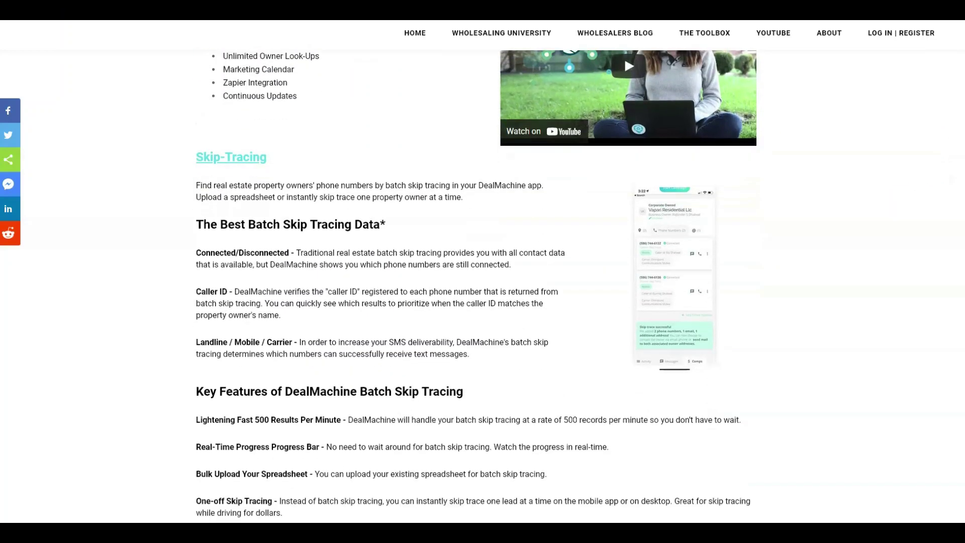